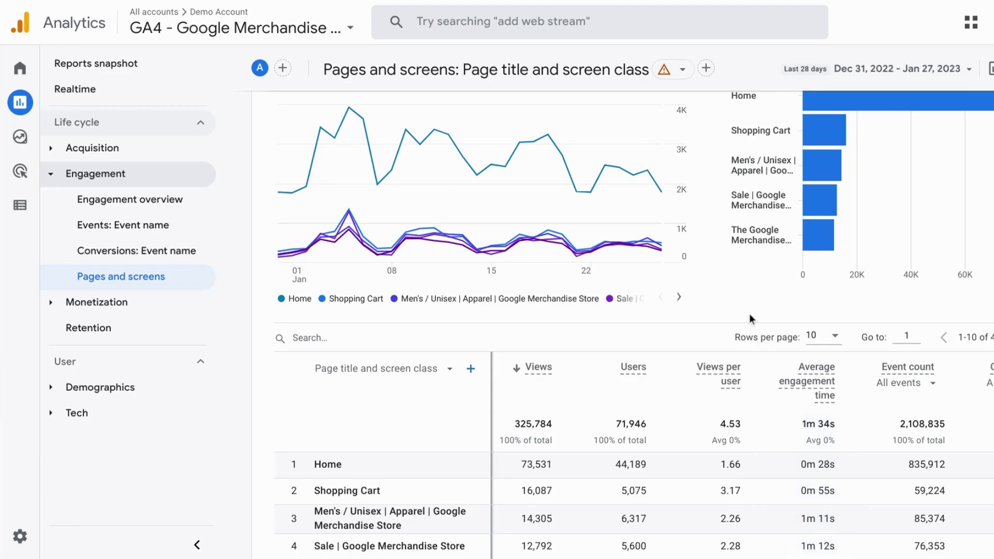
Return to the Pages and screens report through the Reports snapshot's most-viewed pages card
mouse_move(623, 235)
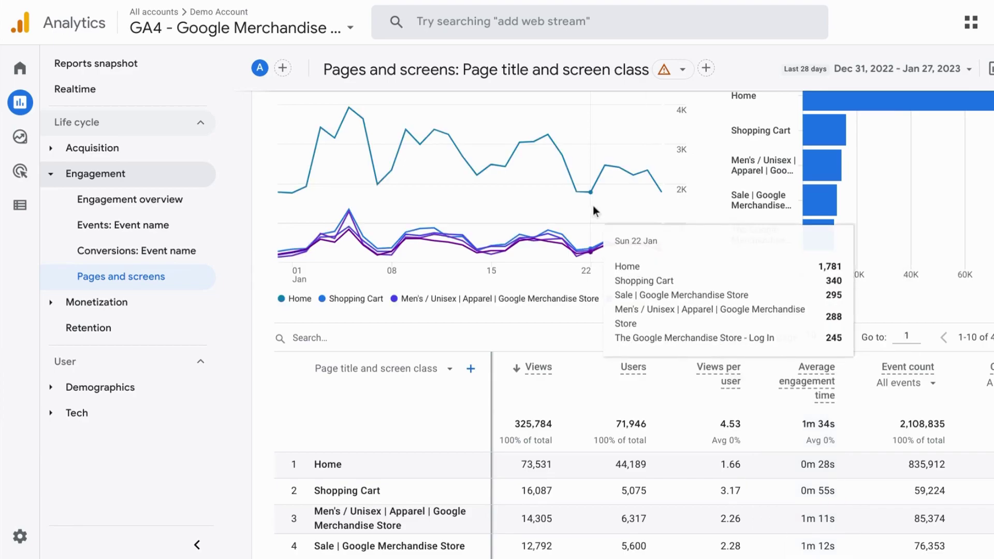
scroll(592, 206, up, 3)
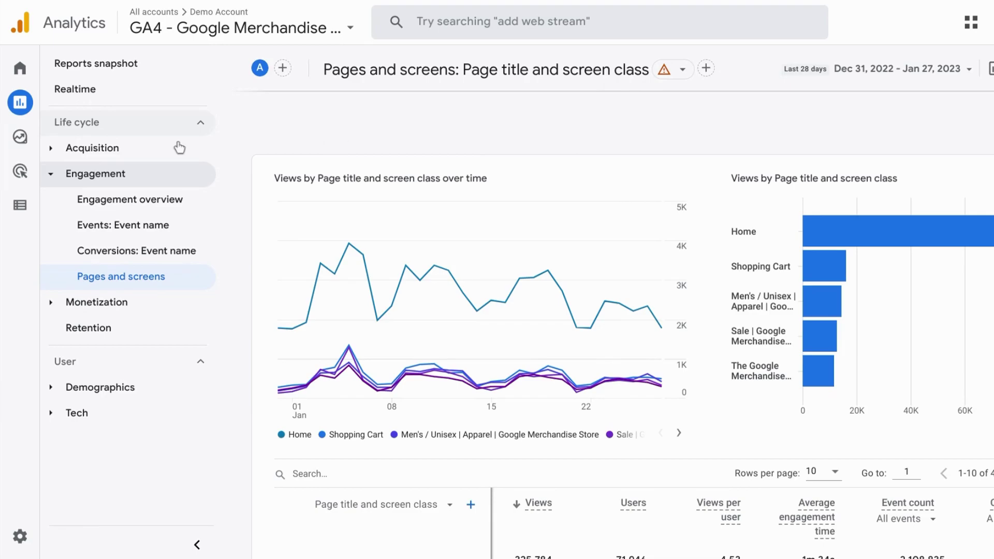
mouse_move(32, 106)
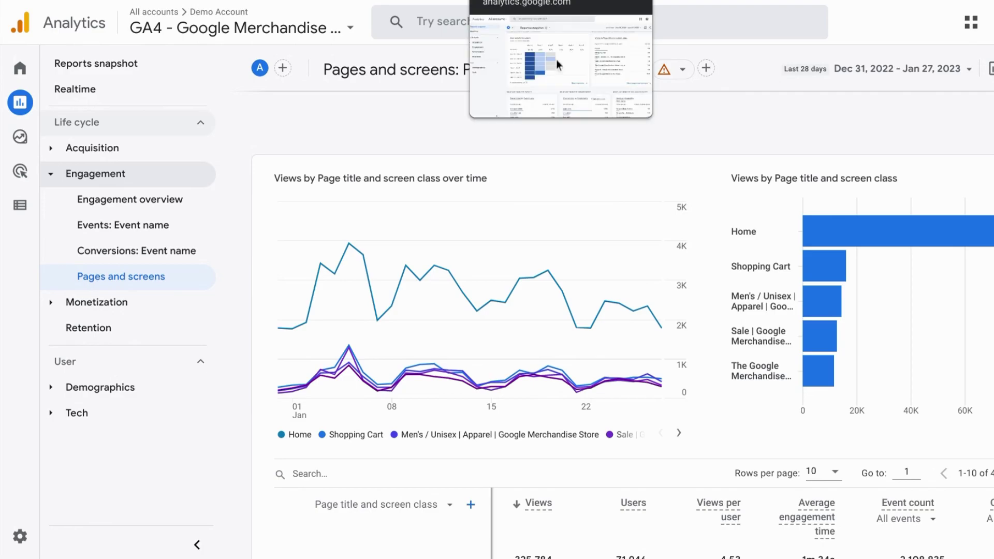
click(482, 1)
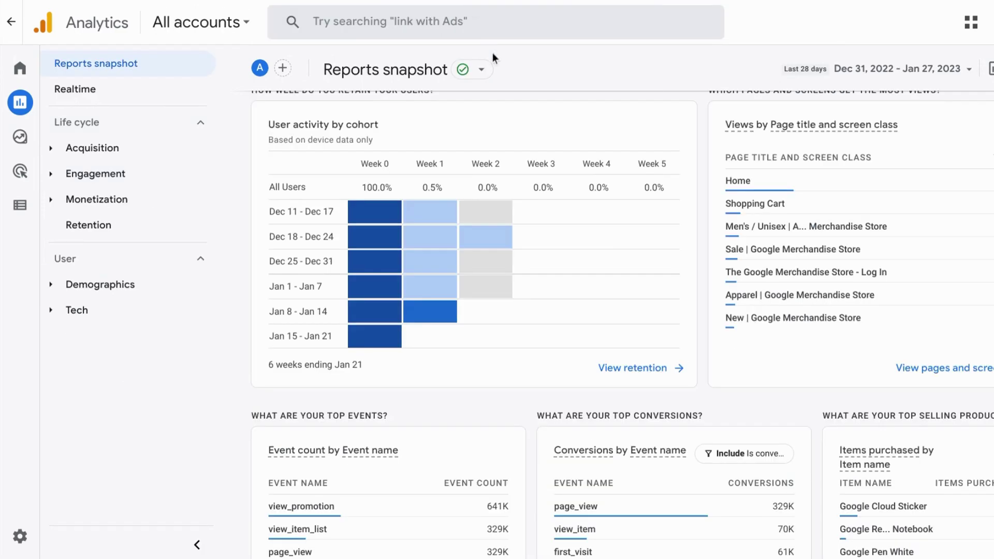
scroll(600, 191, up, 15)
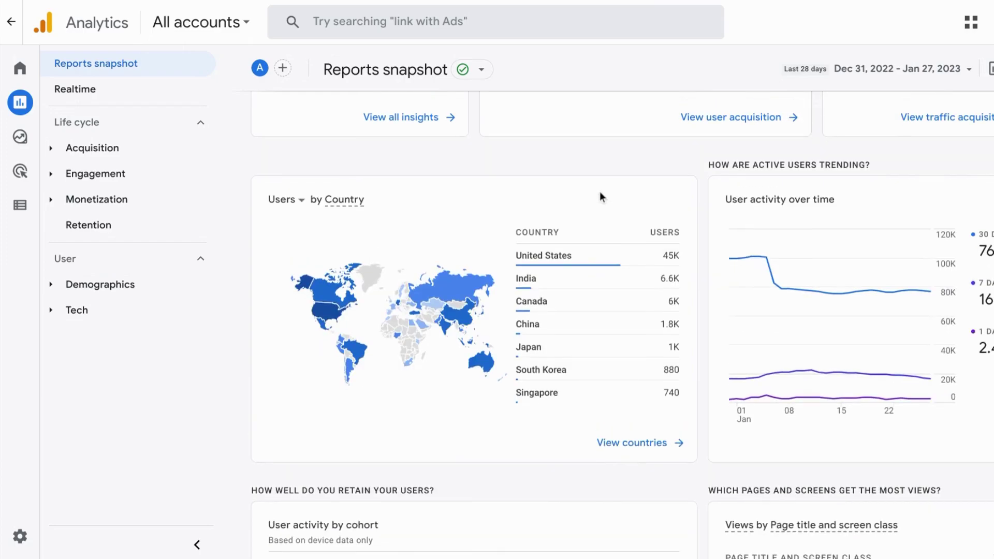
scroll(743, 183, down, 9)
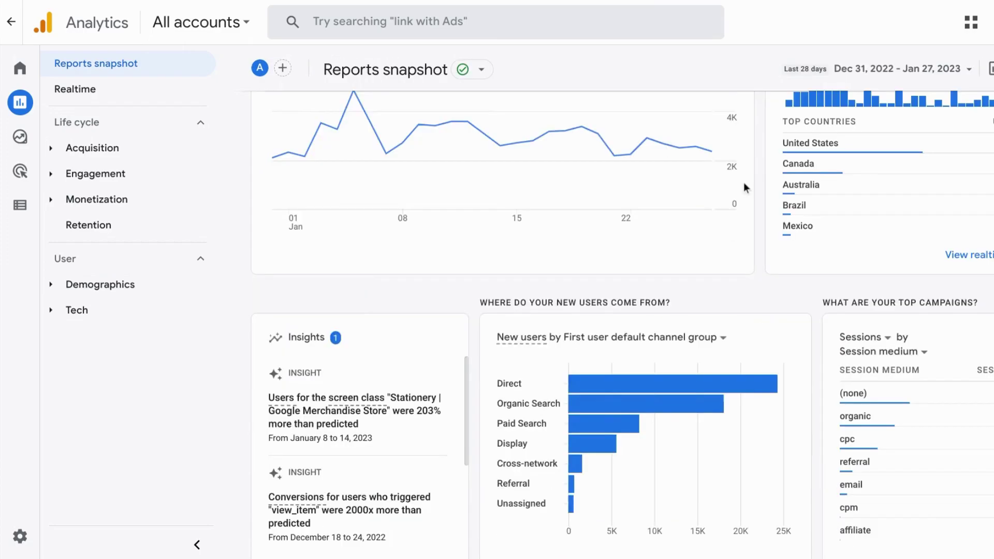
scroll(743, 183, down, 10)
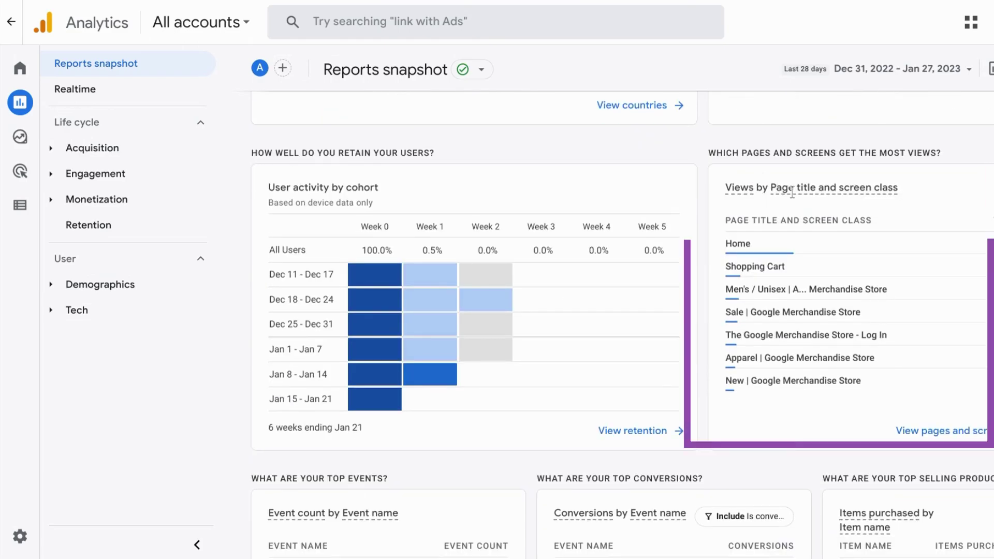
mouse_move(847, 256)
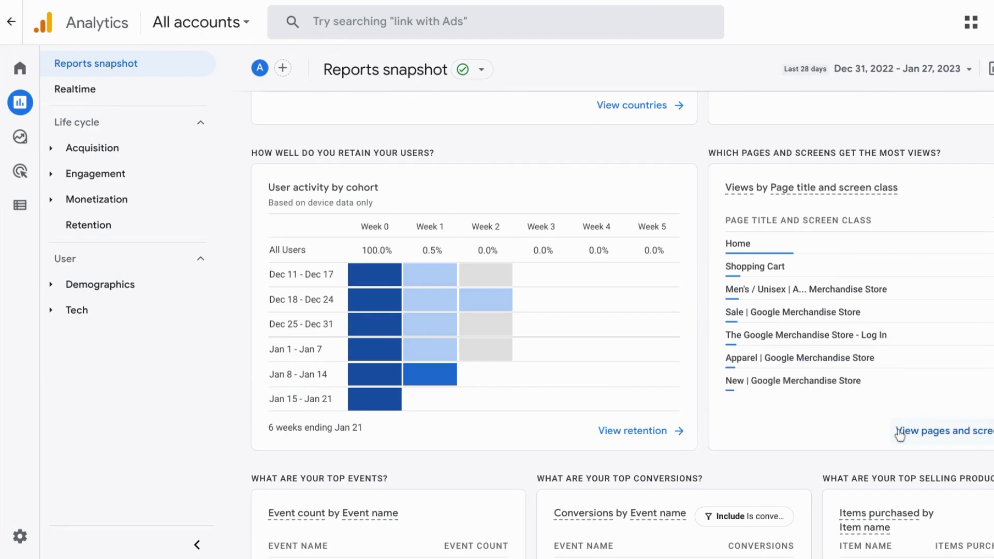
click(900, 433)
mouse_move(396, 330)
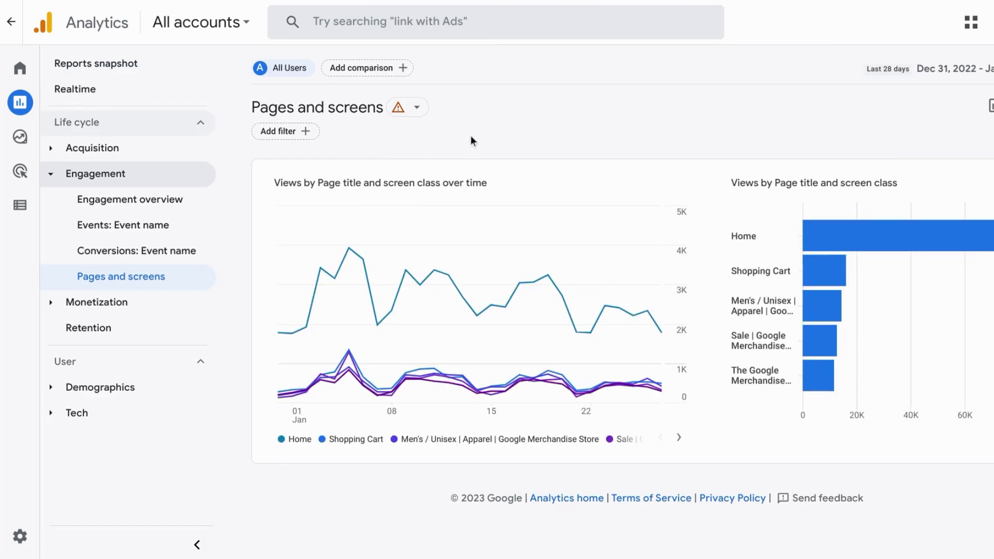
mouse_move(451, 283)
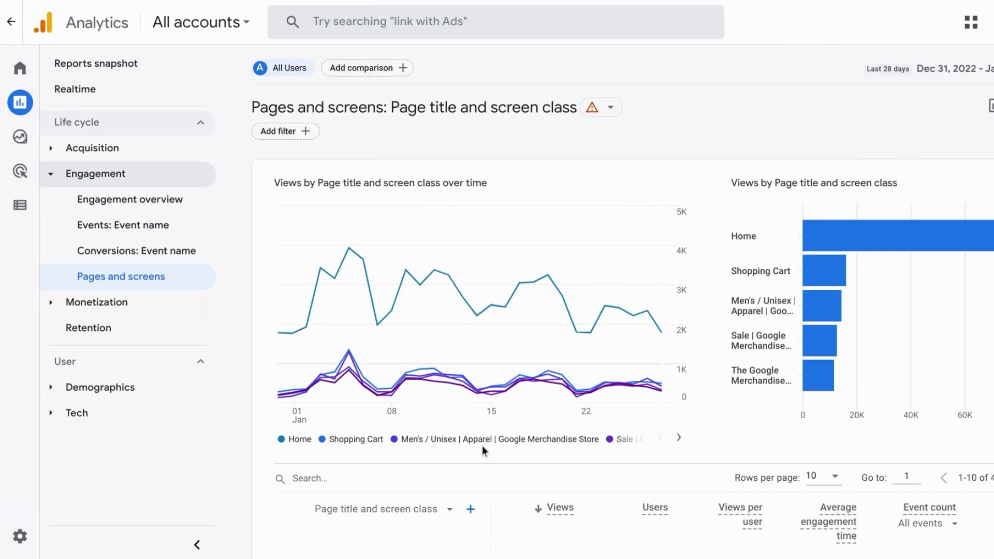
click(679, 438)
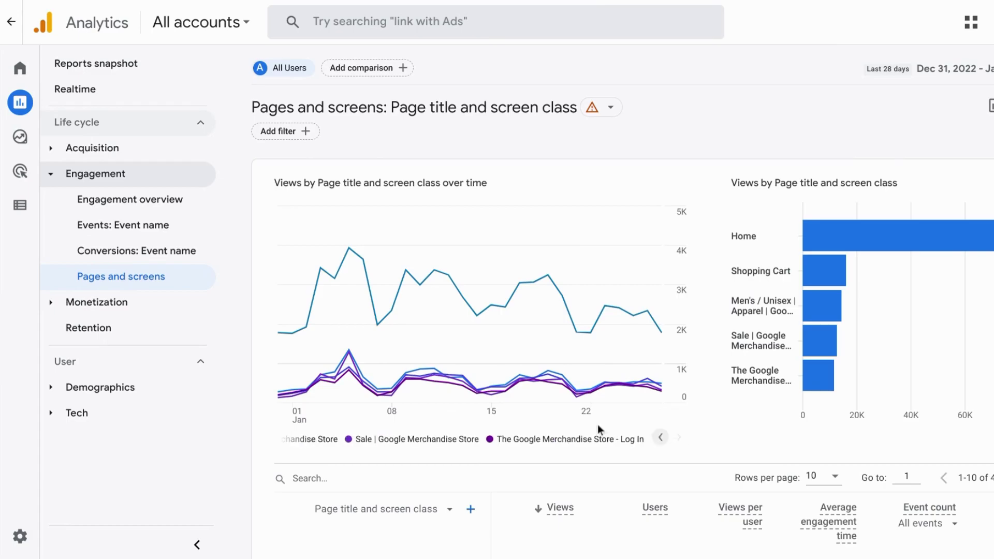
mouse_move(461, 383)
mouse_move(826, 344)
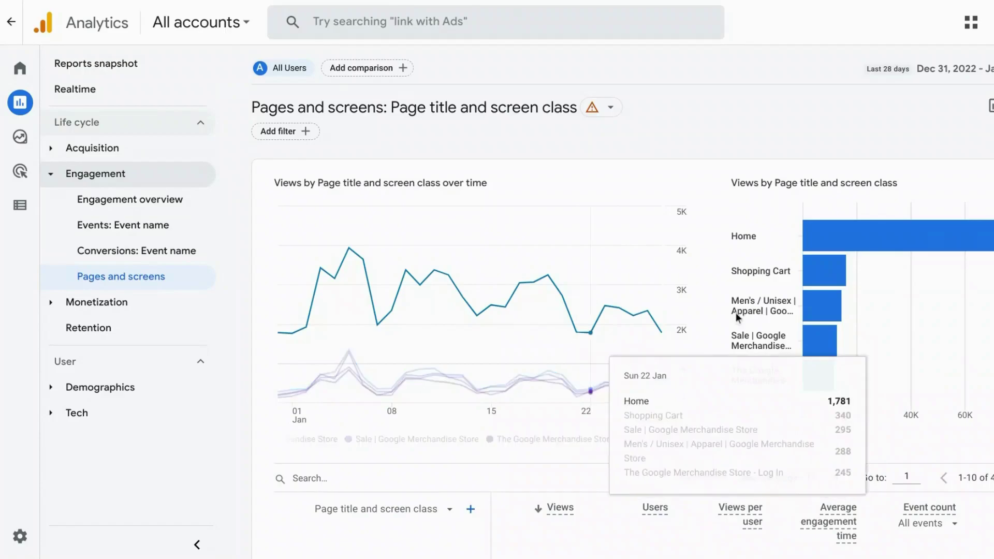
mouse_move(822, 299)
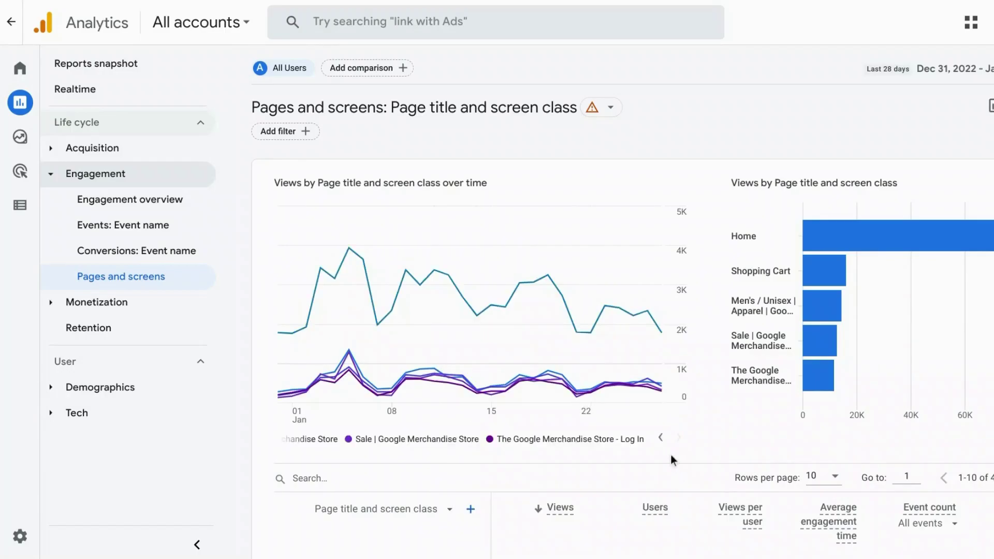
click(659, 440)
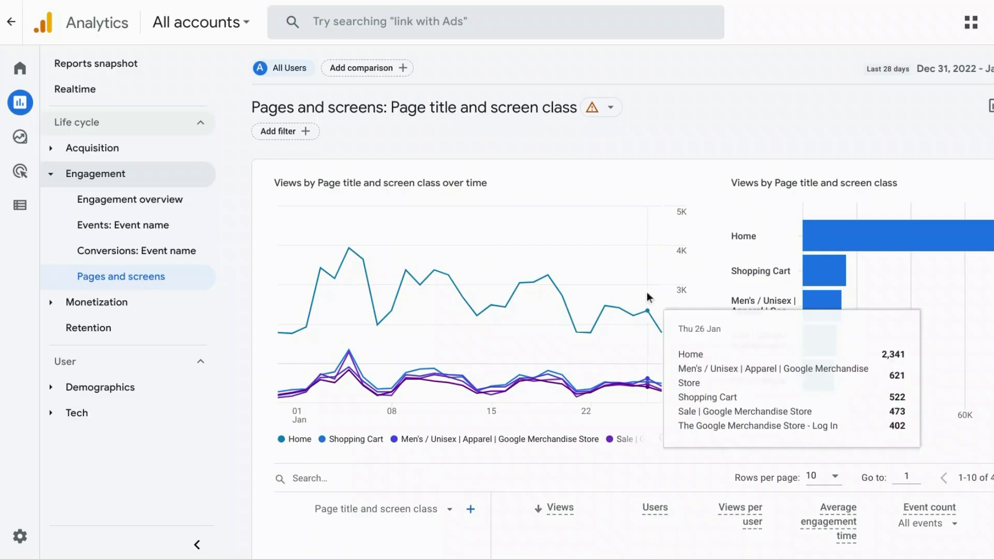
mouse_move(744, 309)
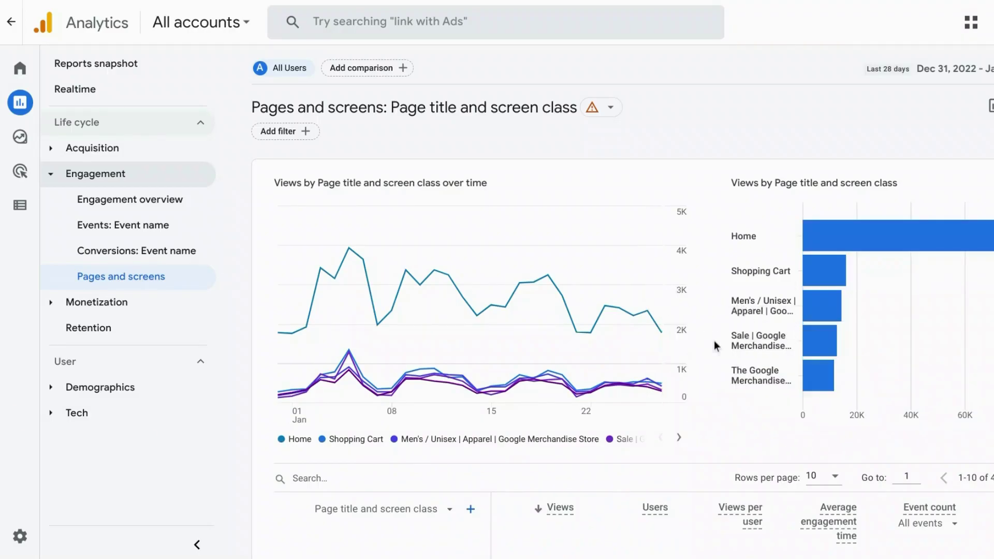
scroll(715, 344, down, 5)
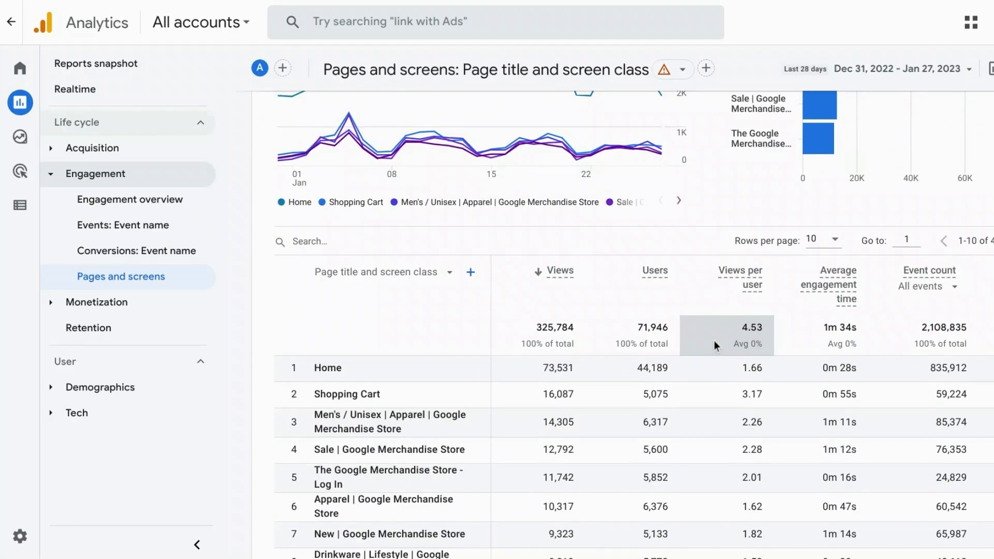
scroll(713, 341, down, 3)
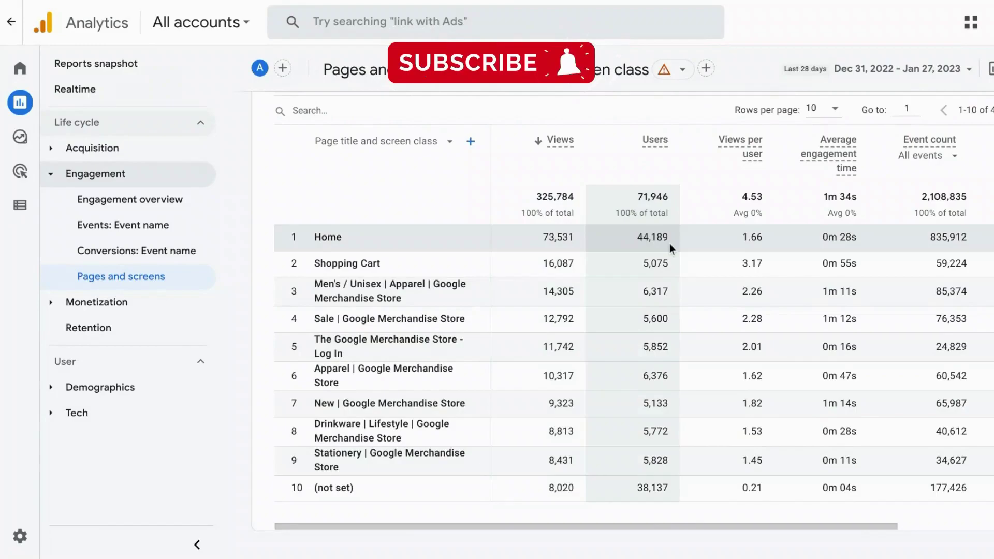
scroll(669, 243, right, 5)
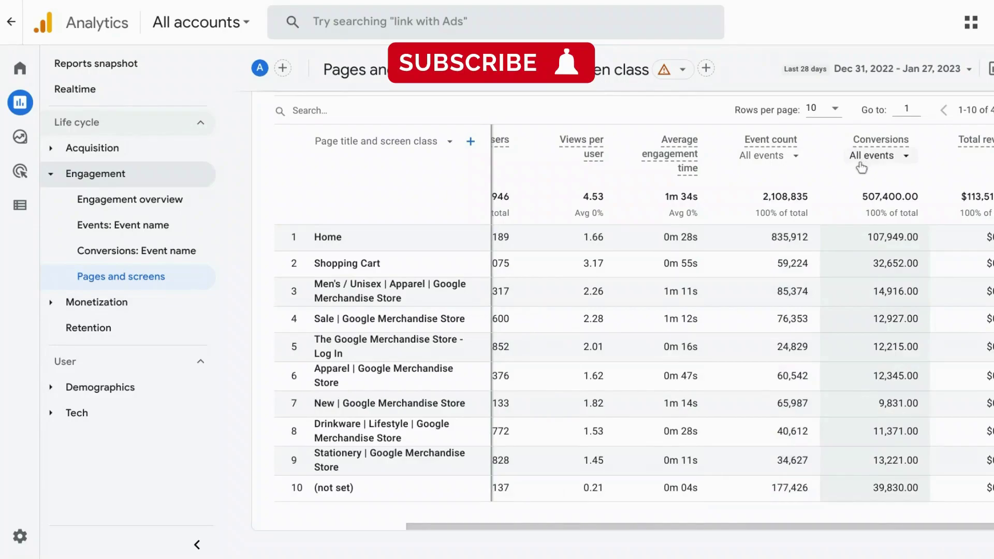
scroll(612, 179, left, 5)
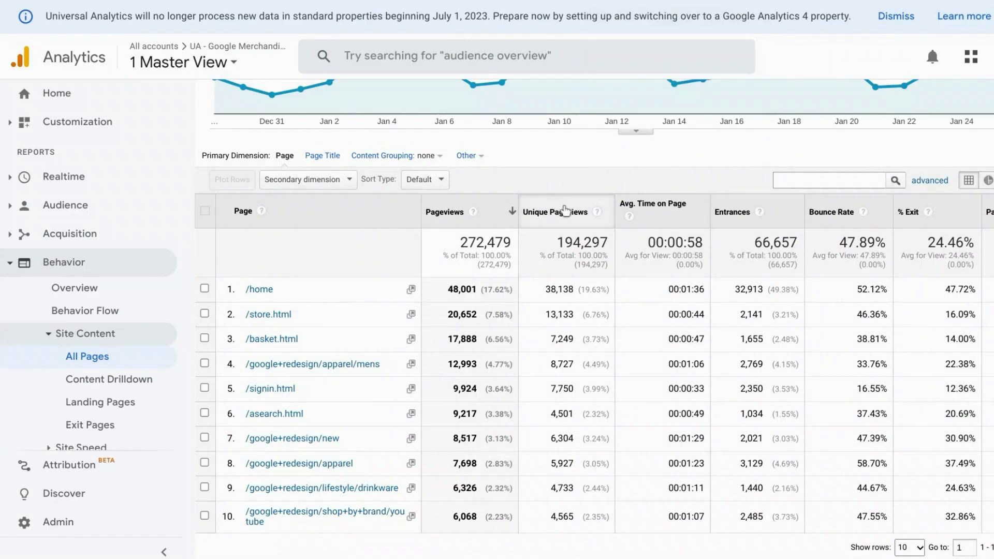
mouse_move(599, 215)
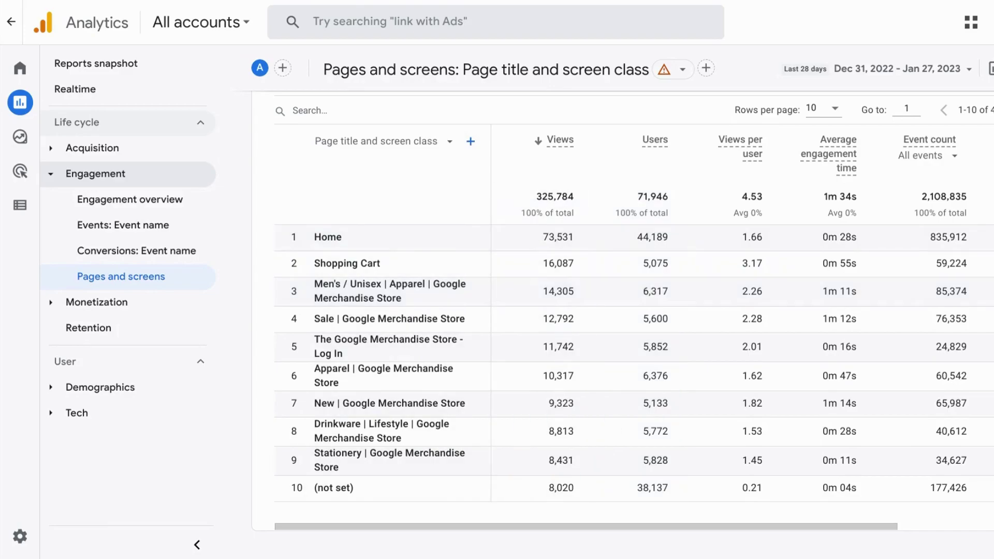
click(327, 0)
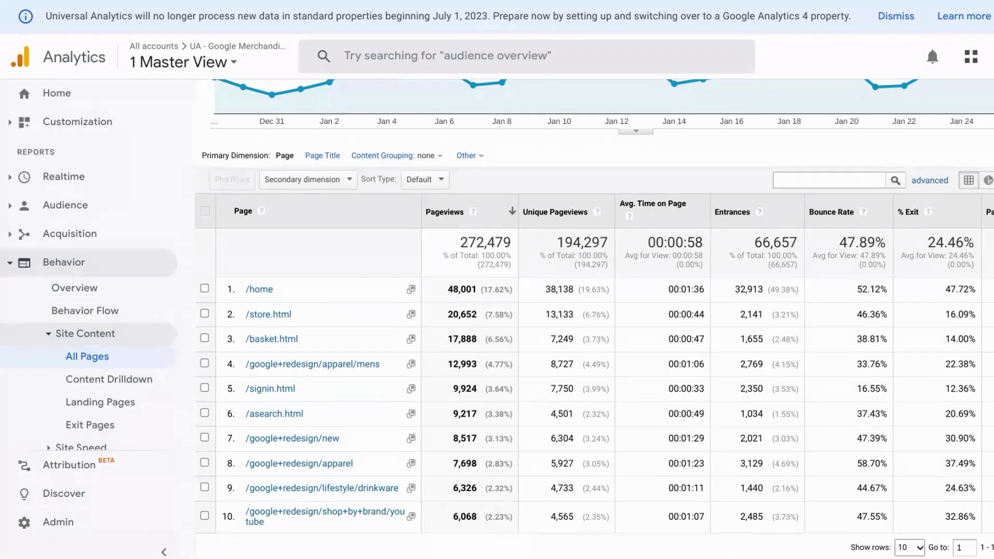
key(ctrl+Tab)
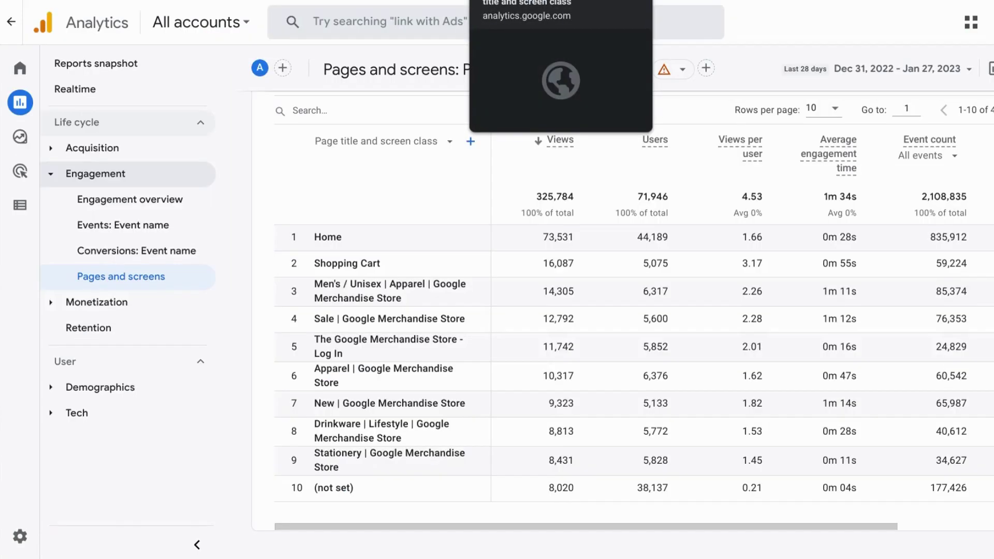
scroll(633, 306, right, 3)
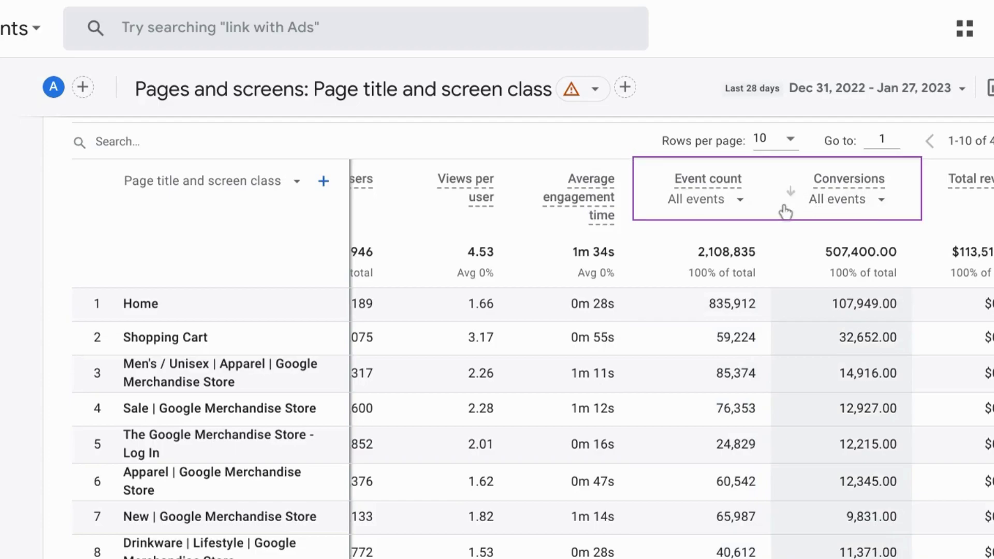
Make Event count track only session_start, totalling 96,222 with Home at 51,778
click(724, 211)
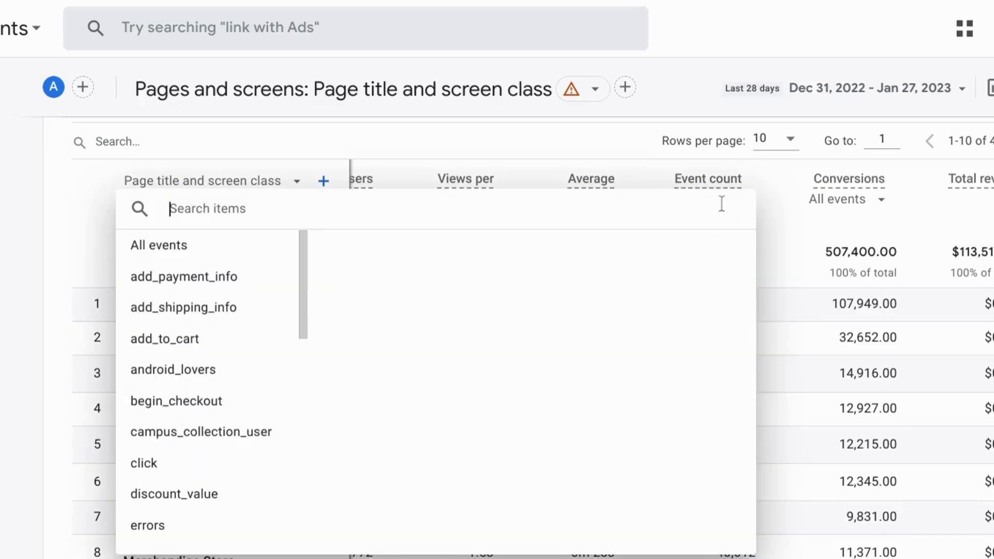
click(657, 154)
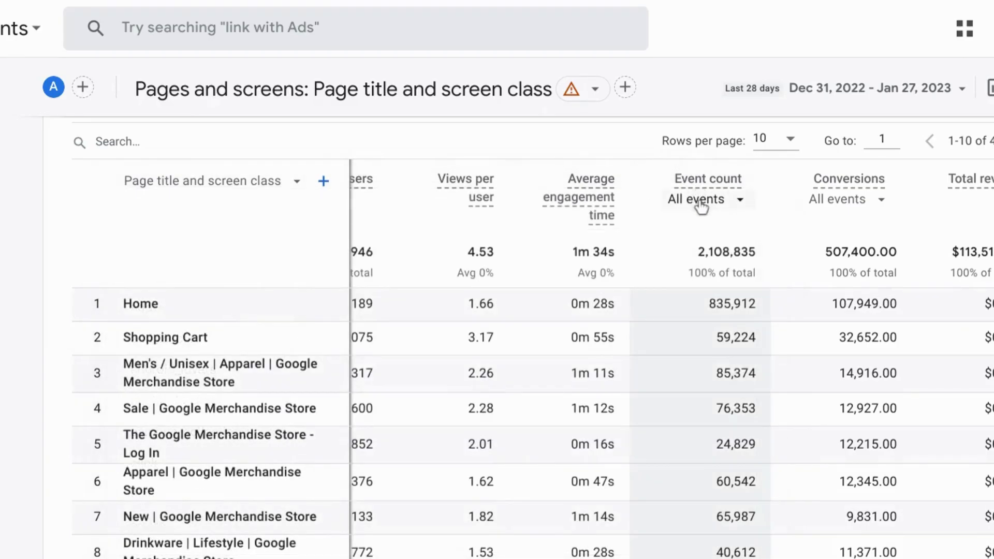
click(702, 203)
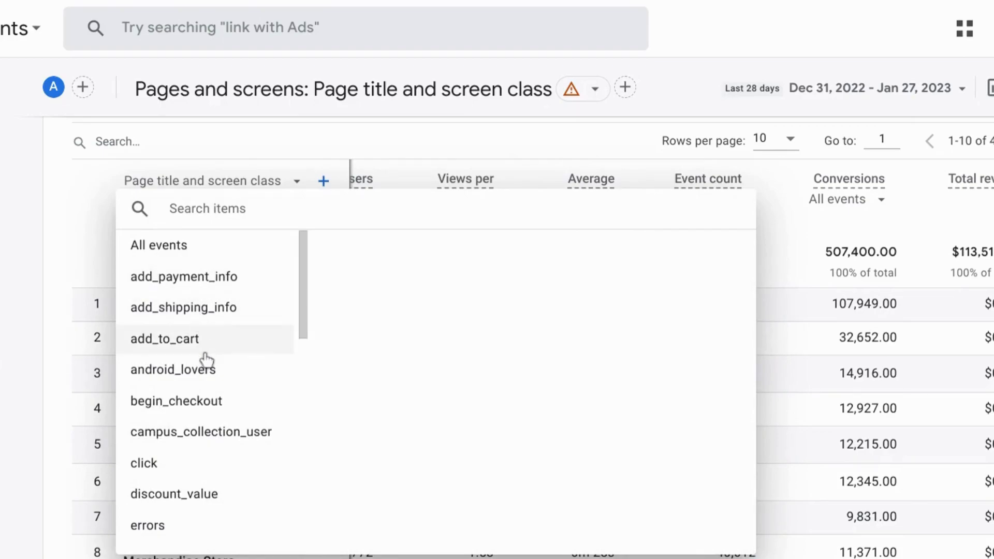
scroll(204, 387, down, 3)
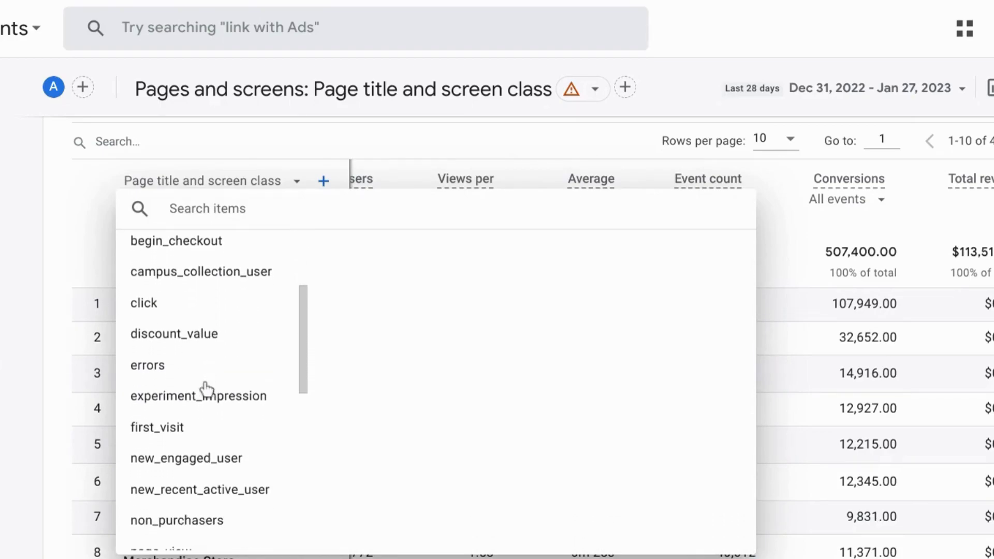
scroll(206, 389, down, 5)
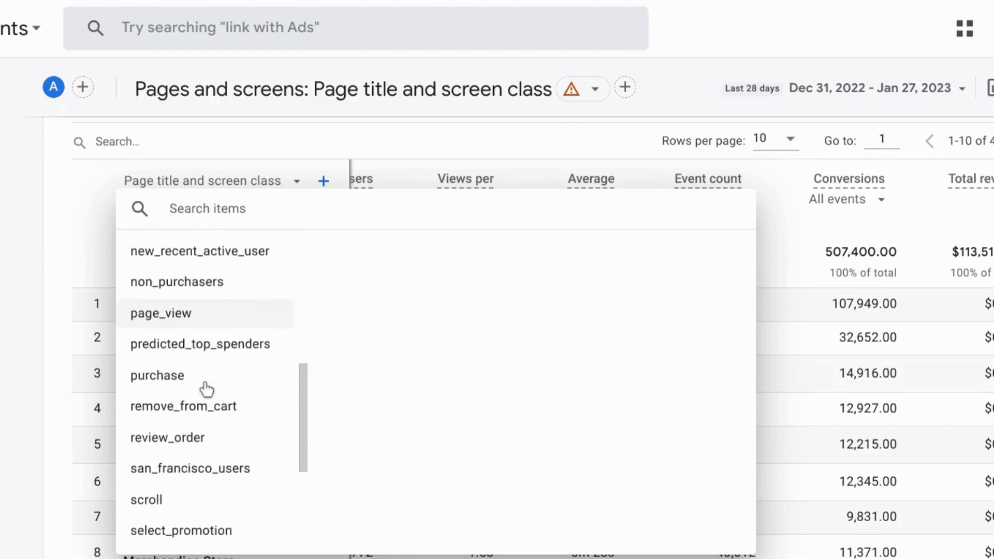
scroll(206, 389, down, 6)
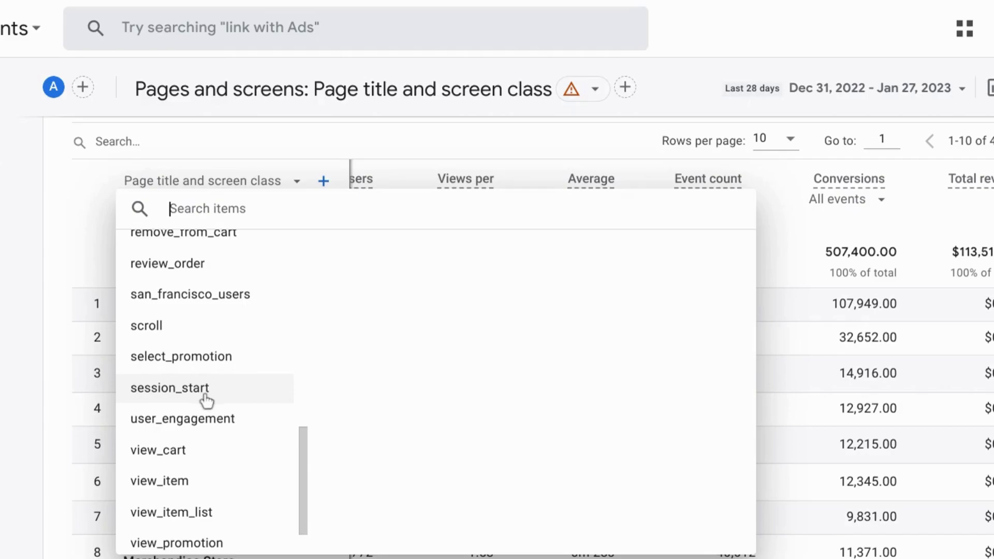
click(202, 399)
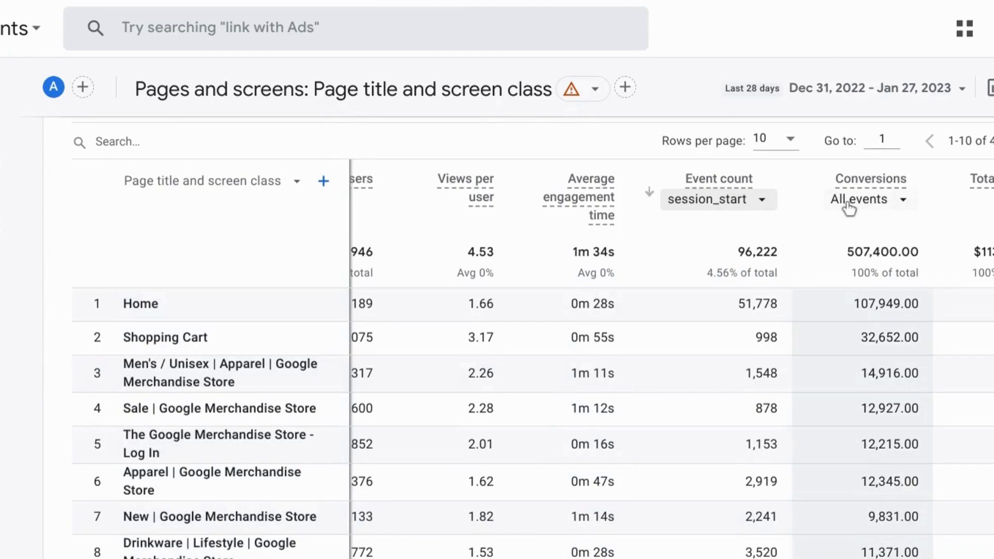
After checking the Conversions event list, set Event count back to All events
click(849, 209)
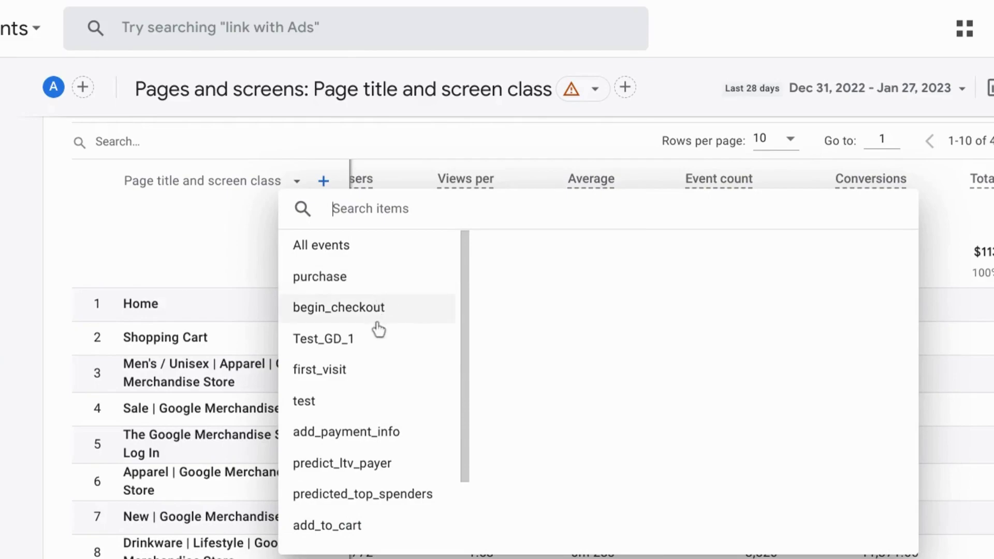
scroll(381, 428, down, 2)
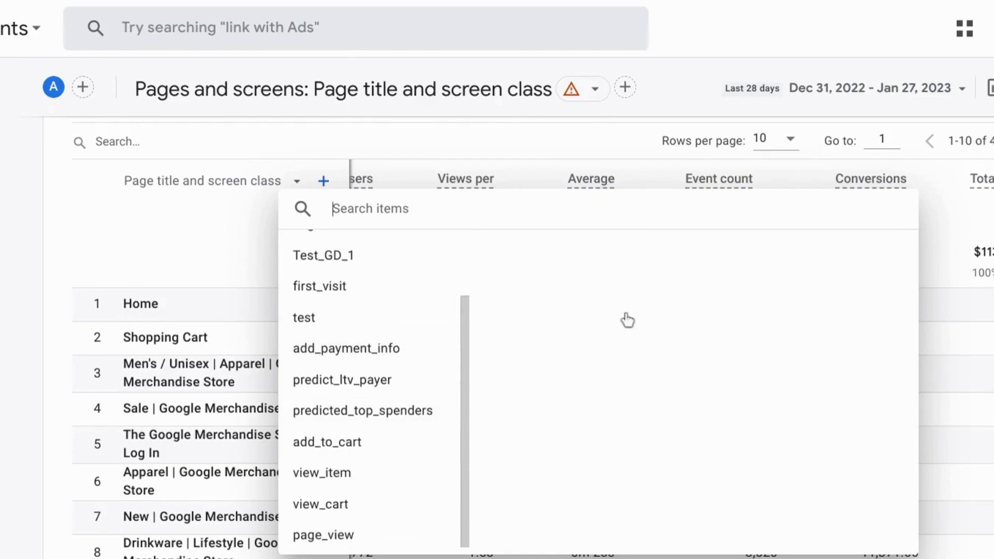
click(630, 155)
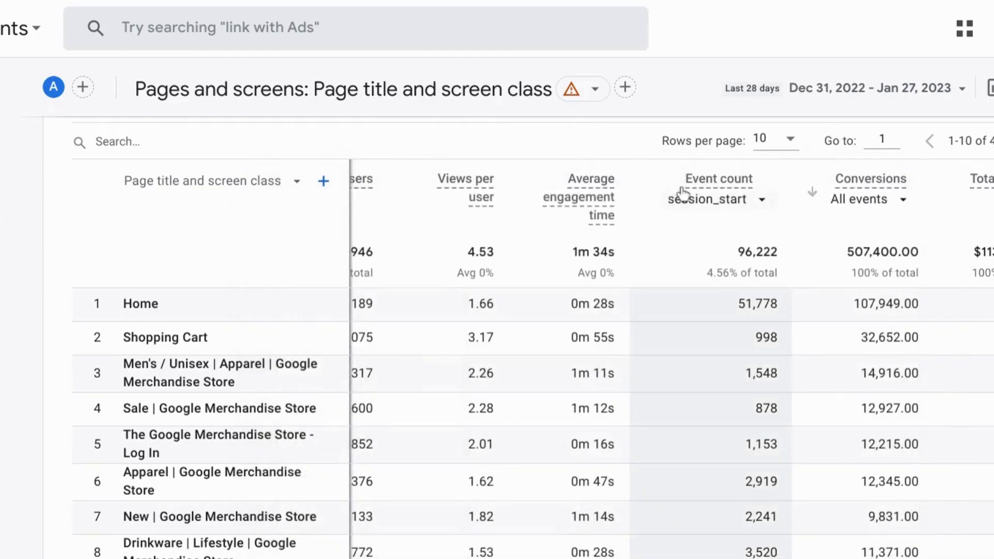
click(689, 201)
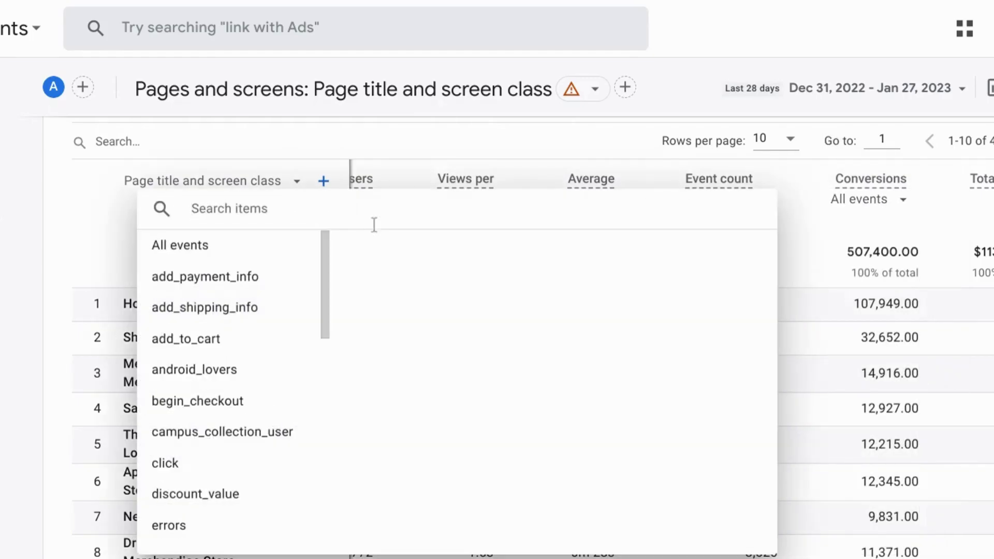
click(271, 259)
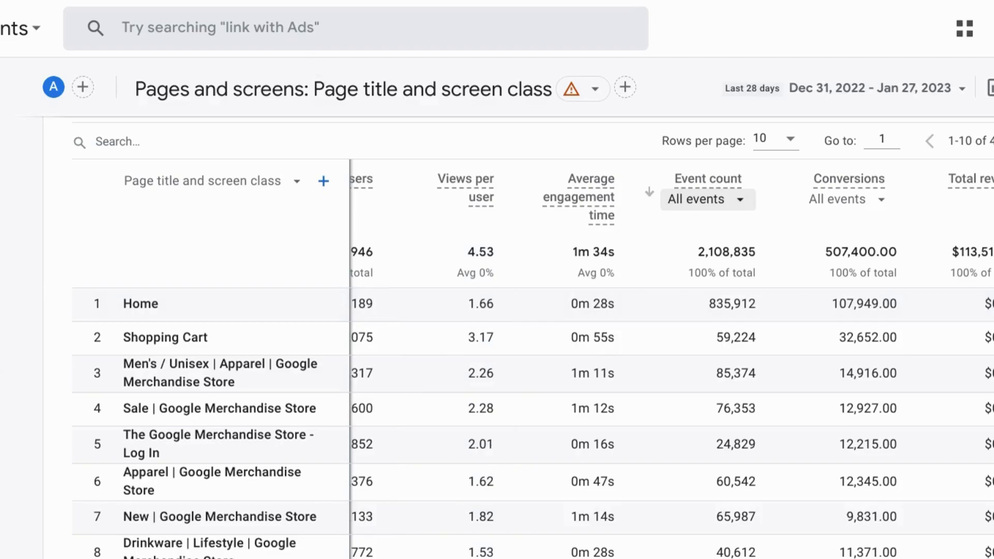
Switch to the Digital Sandbox Website property's Pages and screens report
click(245, 2)
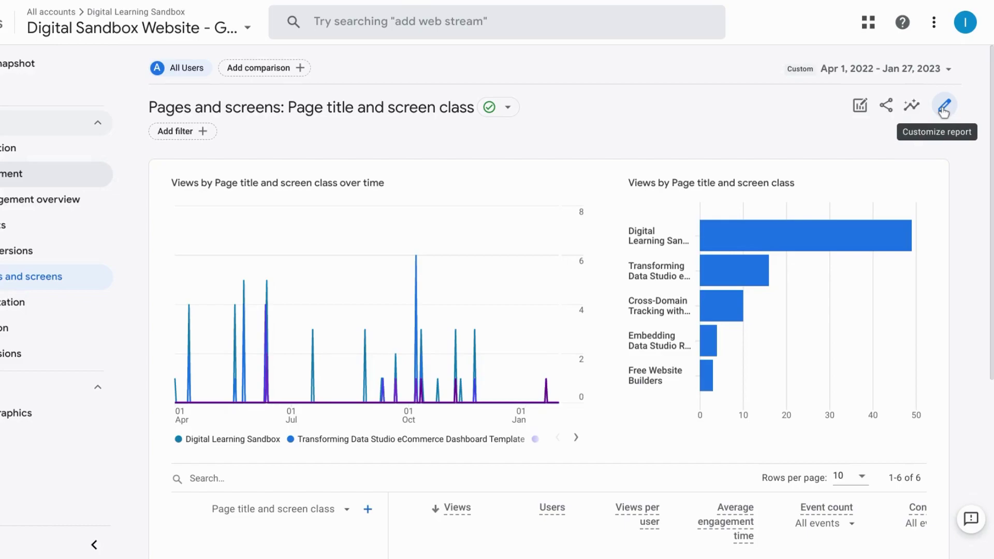
Open the Customize report panel for the Digital Sandbox Pages and screens report (83 views)
click(943, 108)
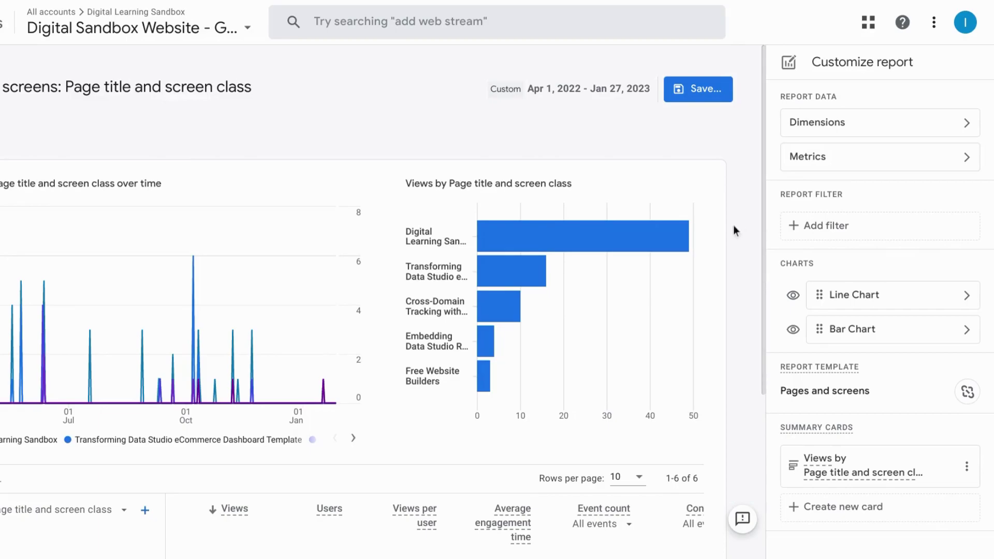
scroll(733, 224, down, 5)
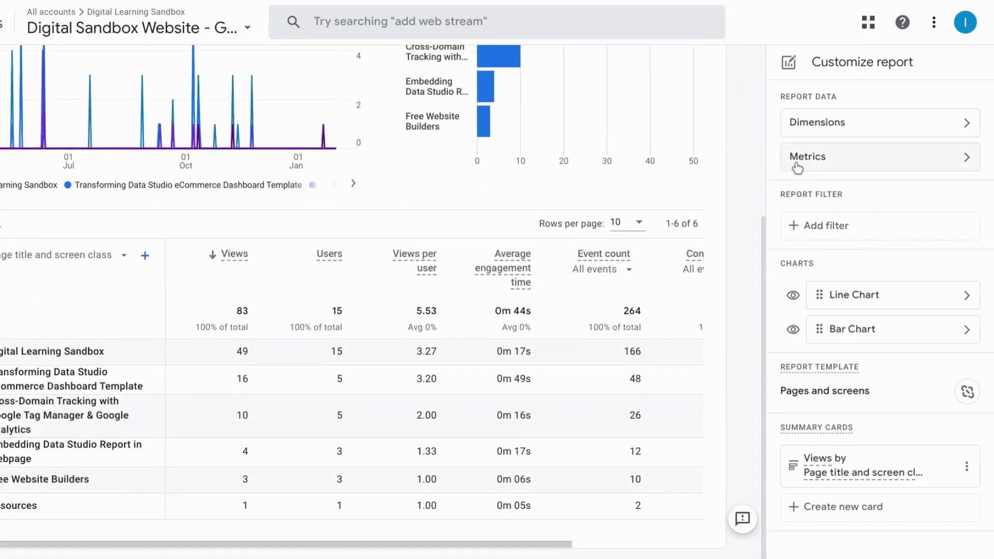
scroll(468, 394, right, 3)
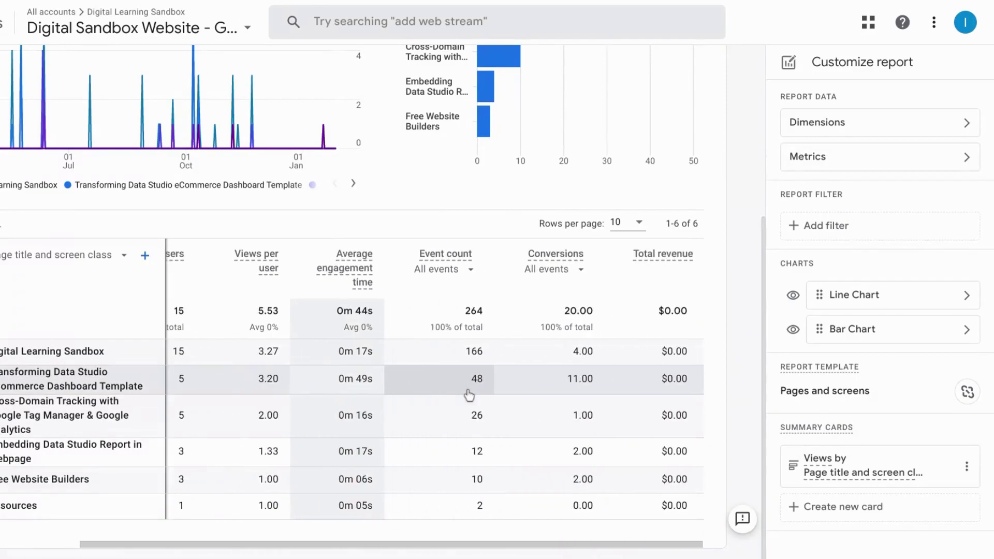
scroll(468, 394, left, 3)
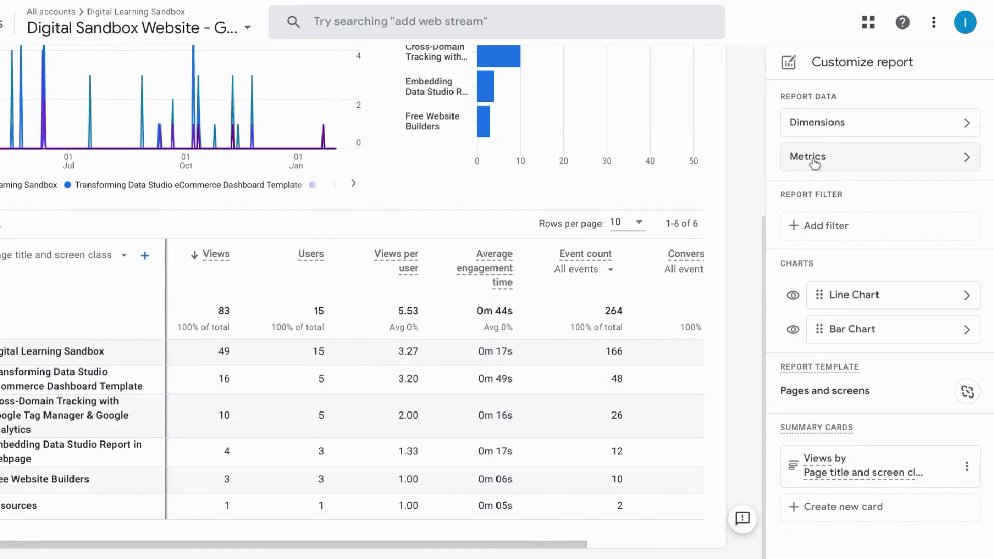
Add the Bounce rate metric and place it directly after Views per user
click(814, 164)
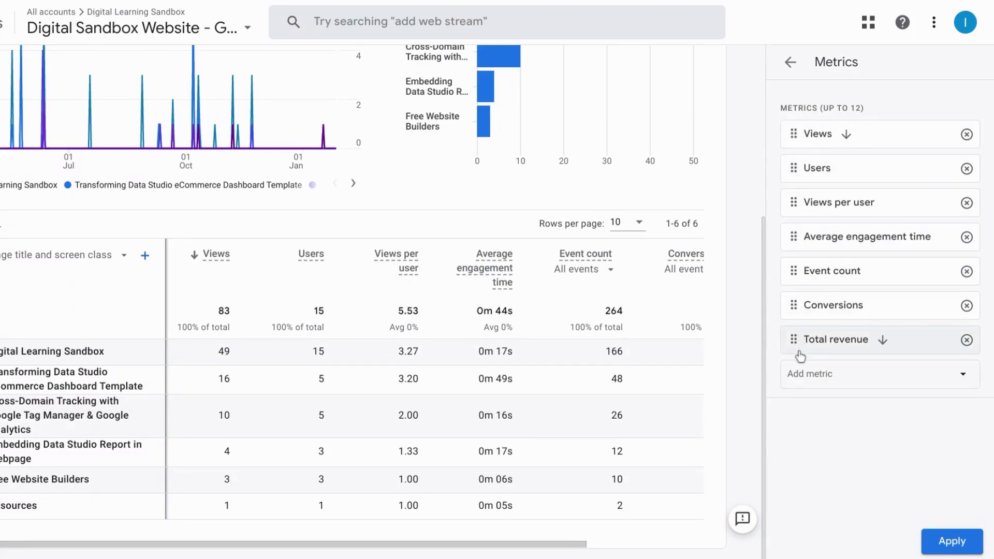
click(802, 382)
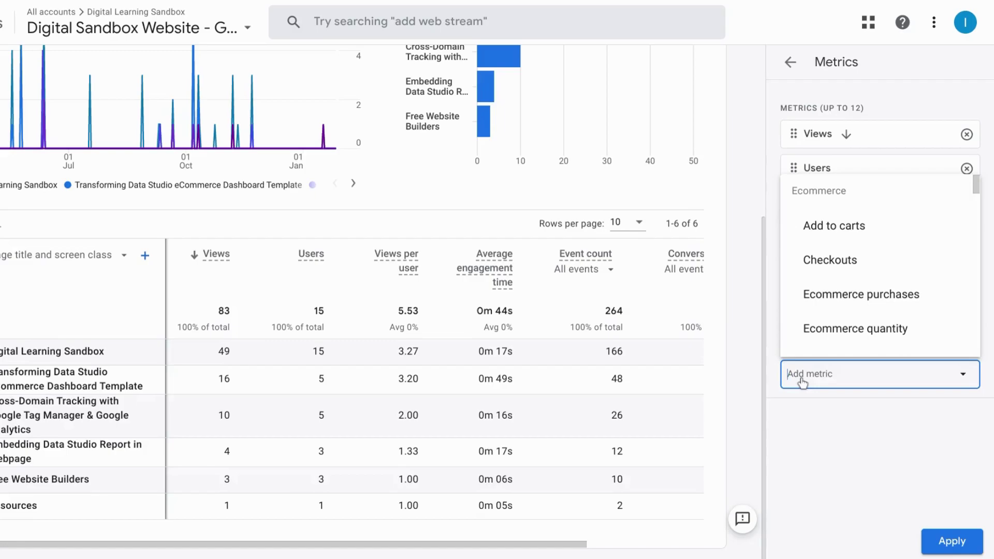
text(boum)
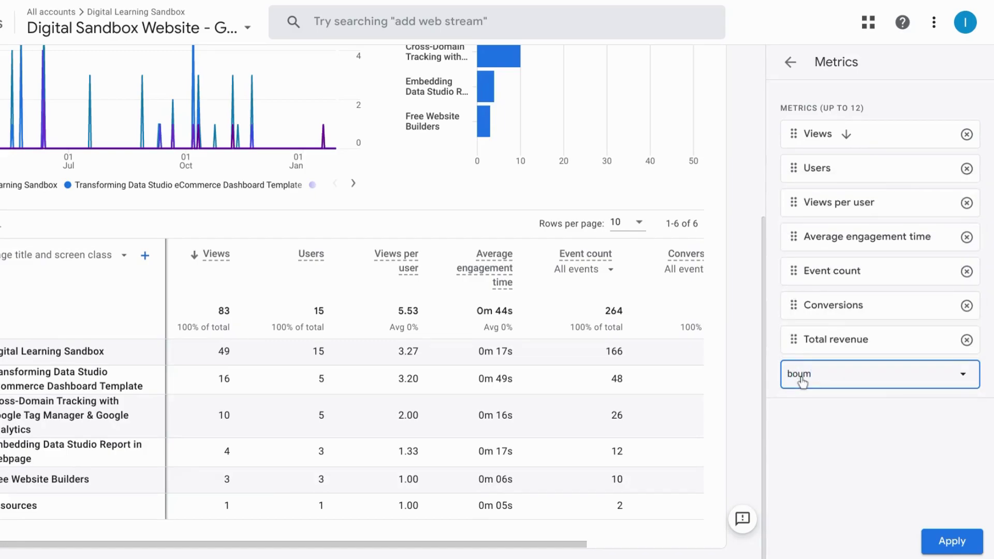
key(BackSpace)
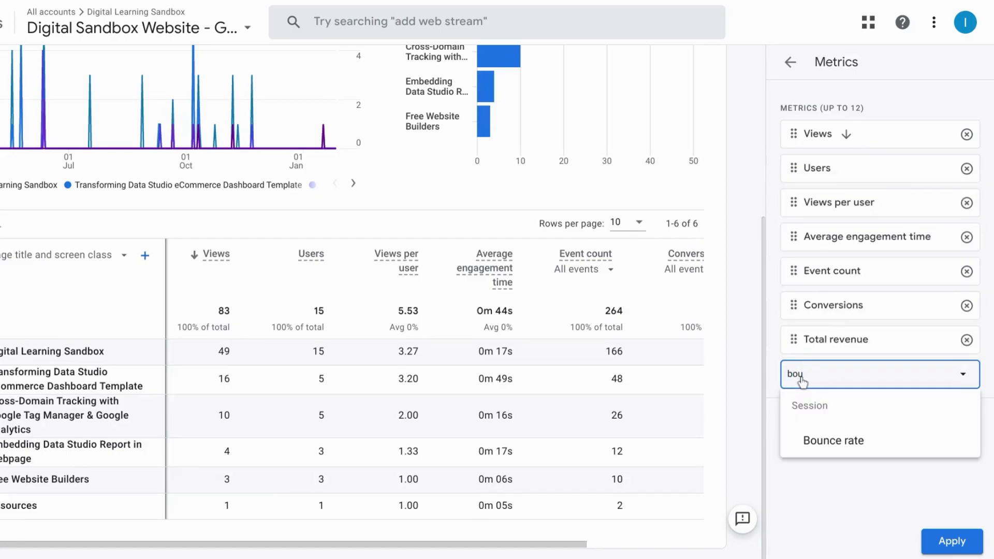
click(827, 449)
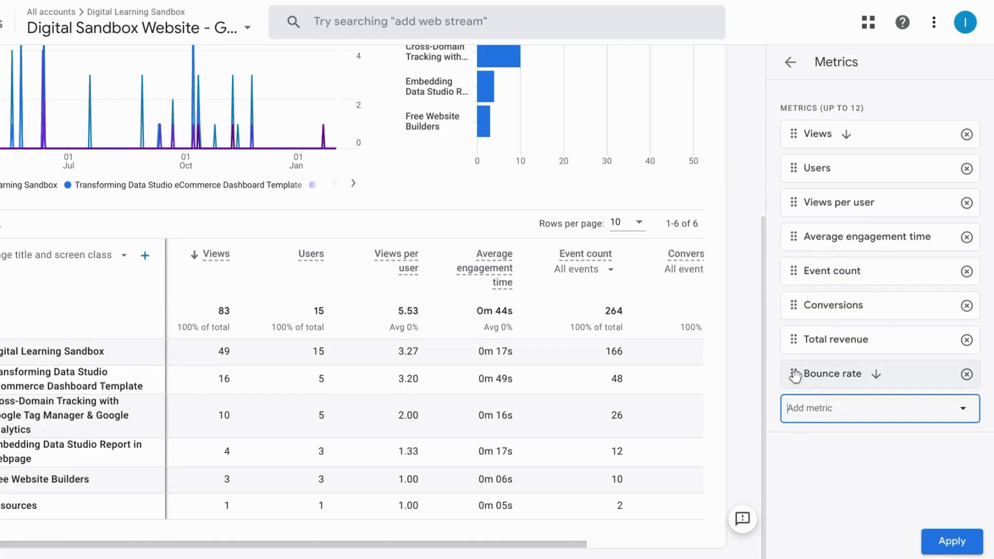
drag(795, 377, 797, 237)
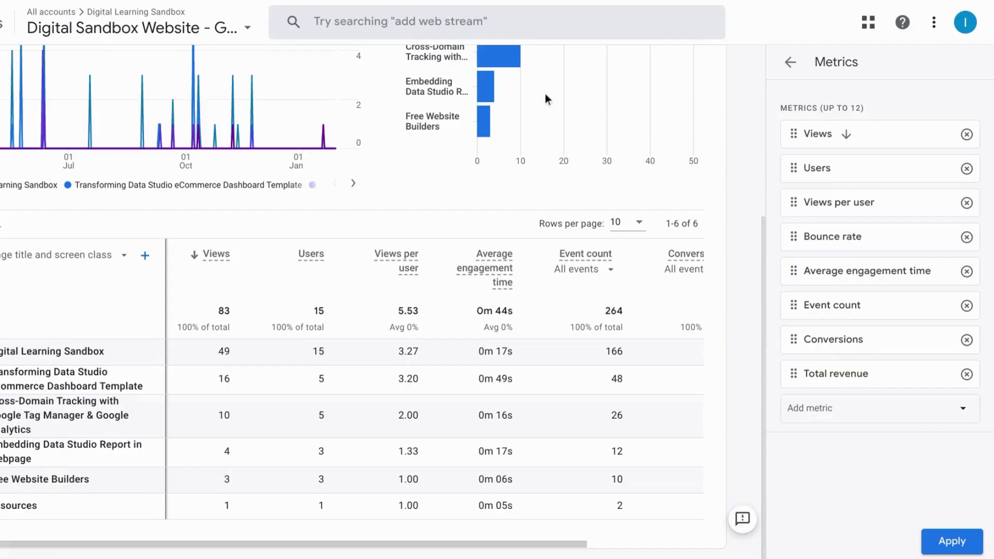
mouse_move(542, 75)
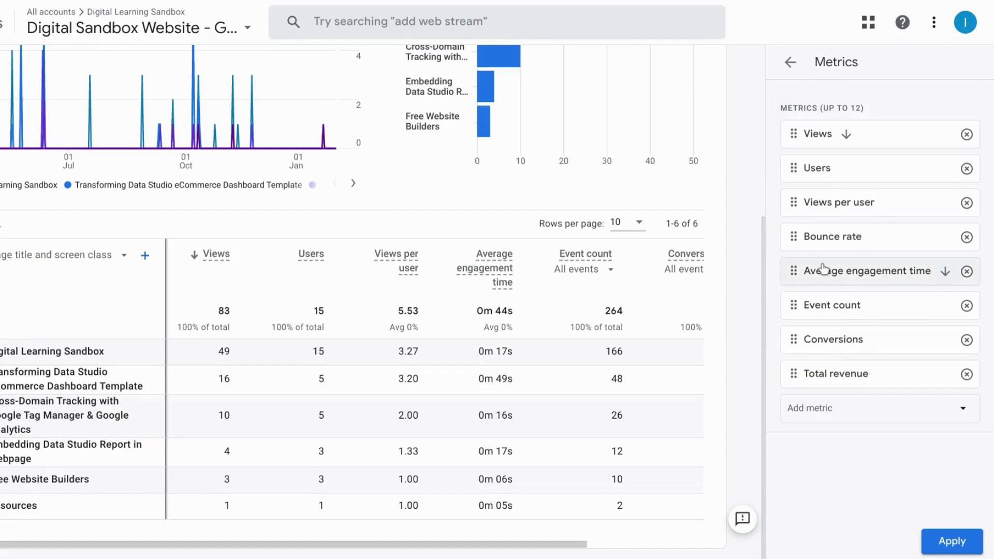
drag(791, 237, 801, 277)
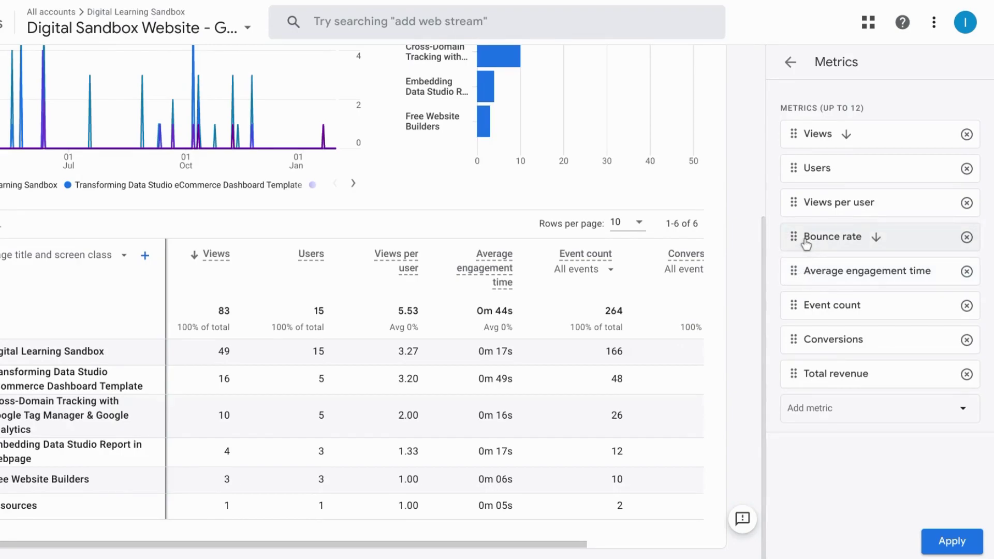
click(817, 414)
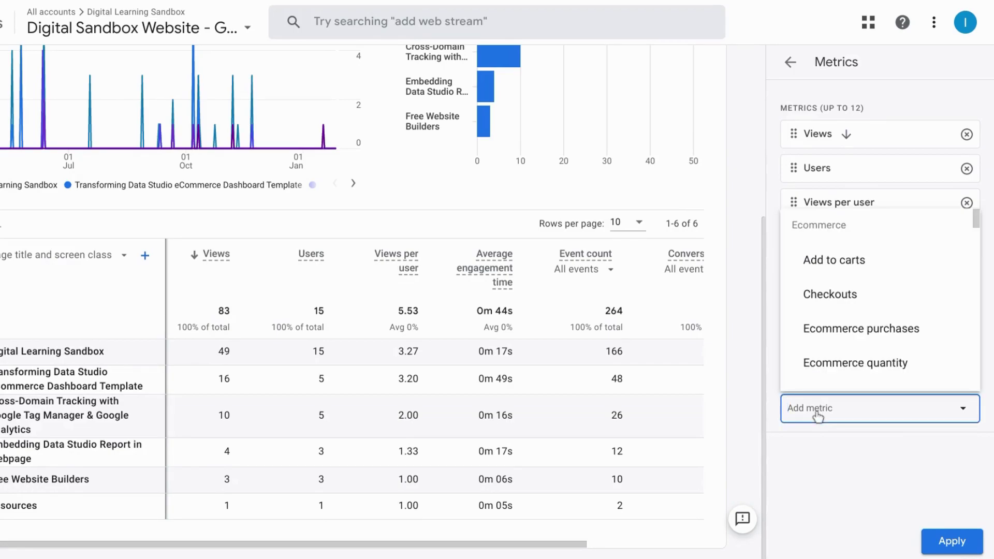
text(ex)
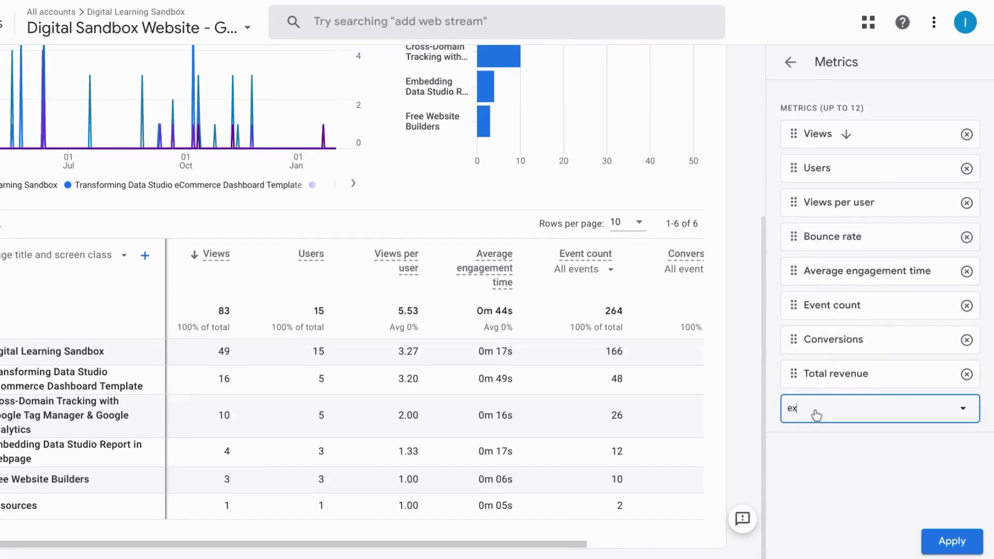
click(590, 270)
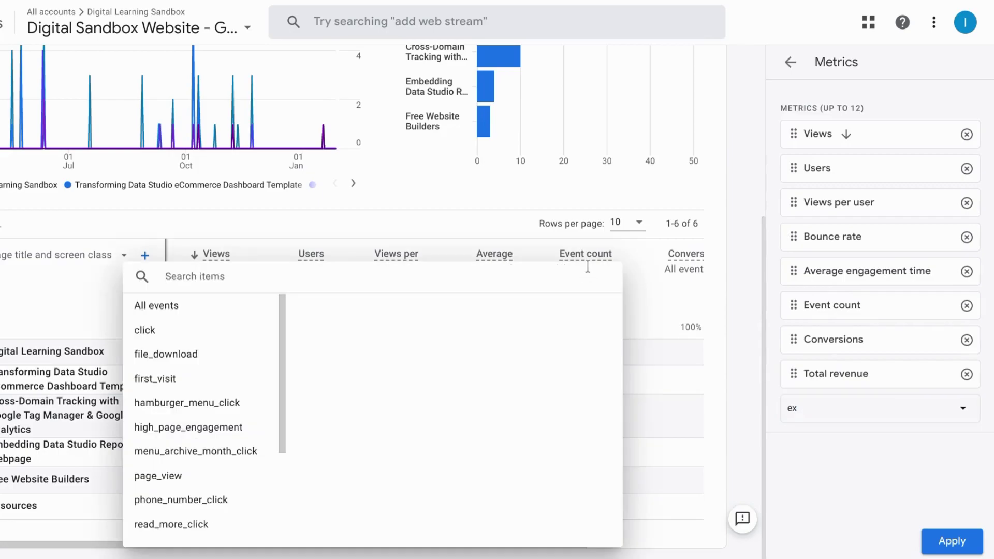
text(ses)
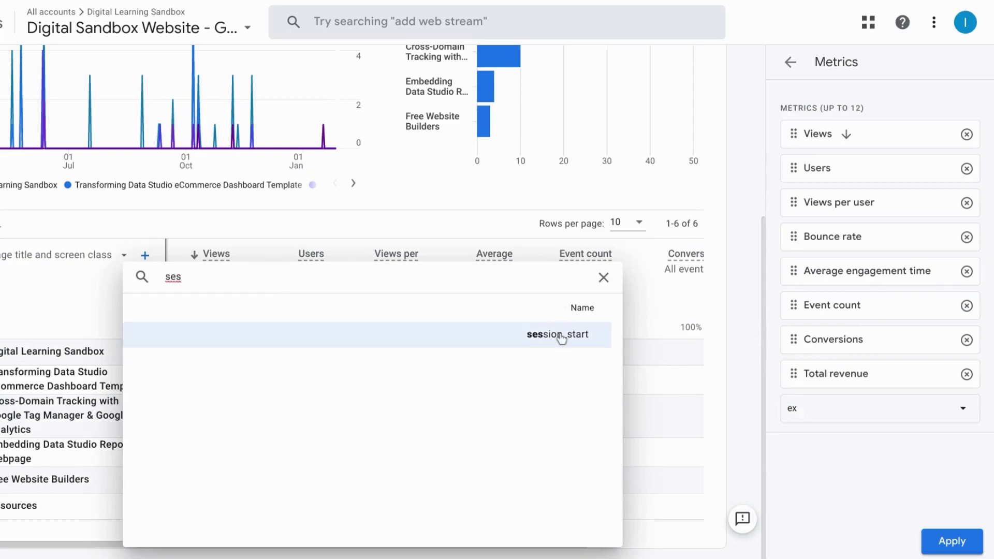
click(602, 278)
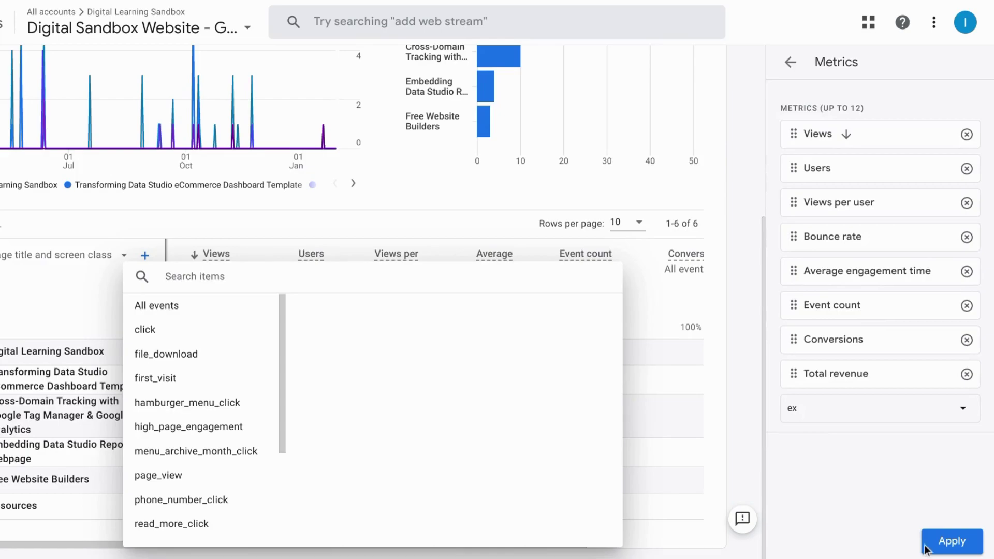
click(875, 513)
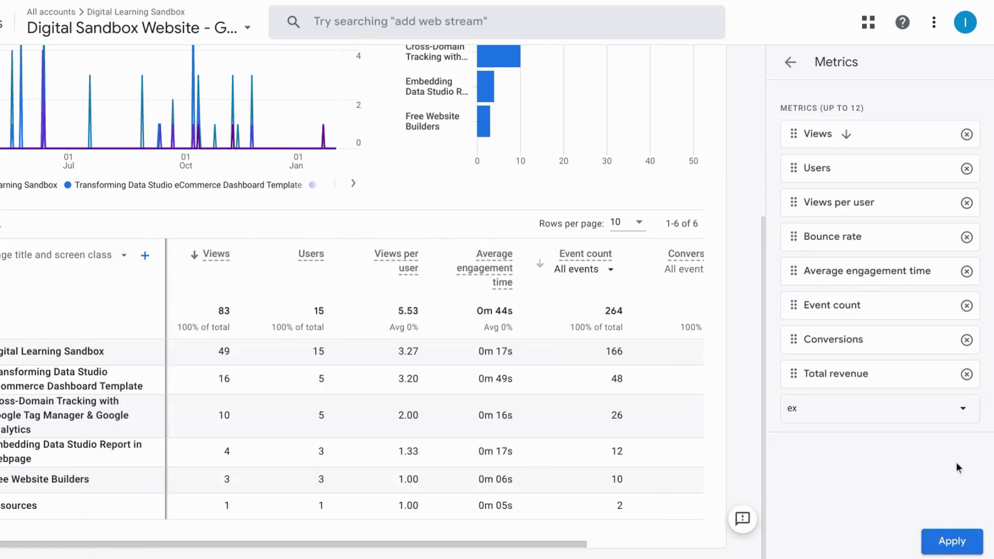
Apply the new metrics and save them as changes to the current report
click(954, 550)
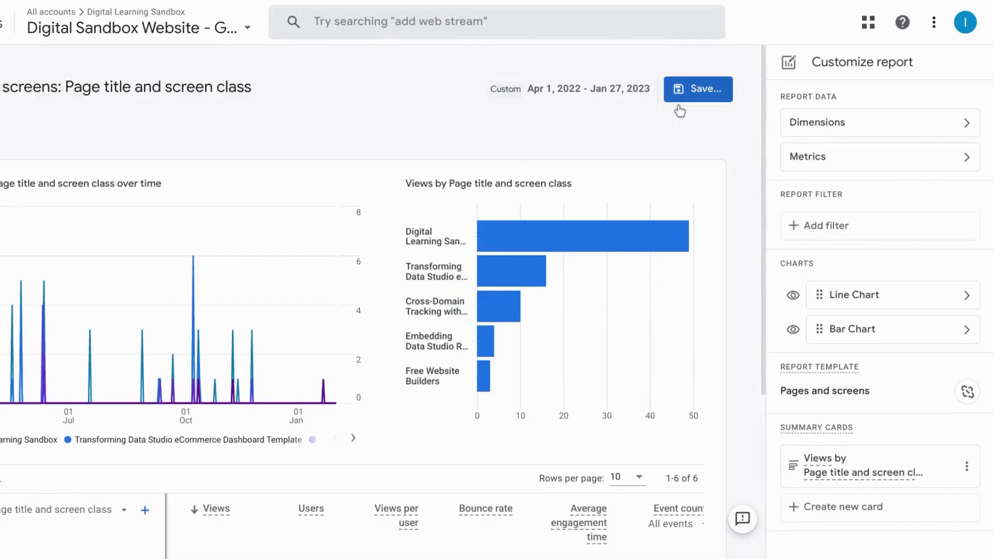
click(689, 99)
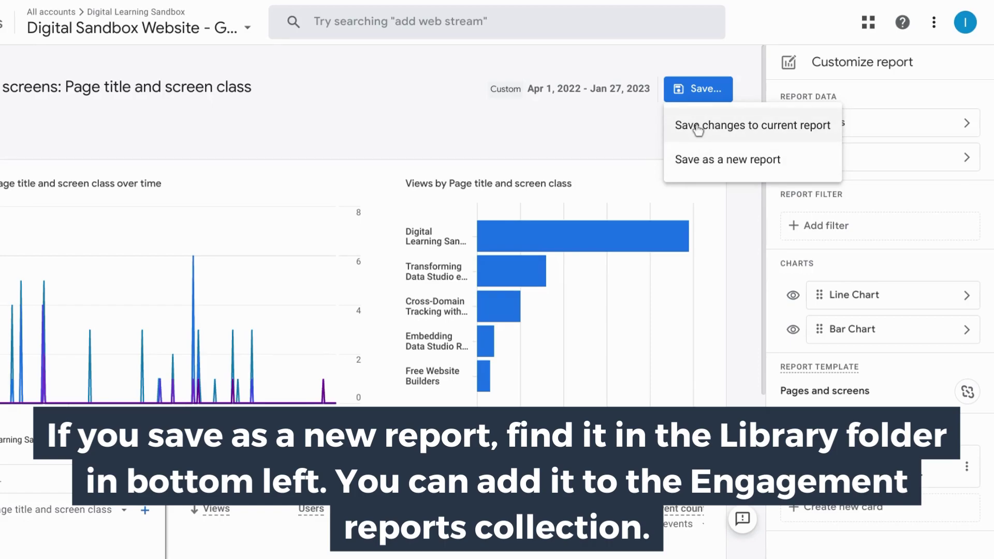
click(699, 130)
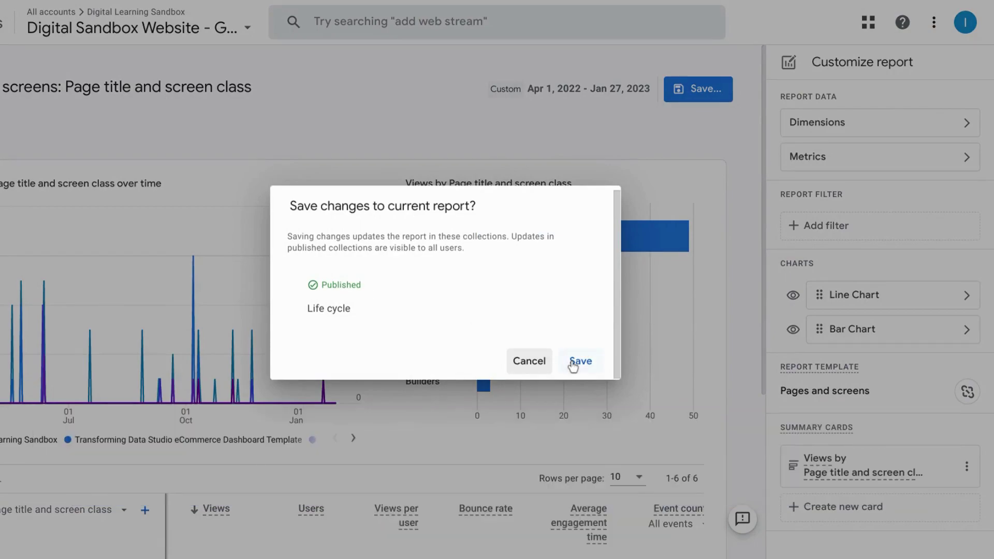
click(579, 361)
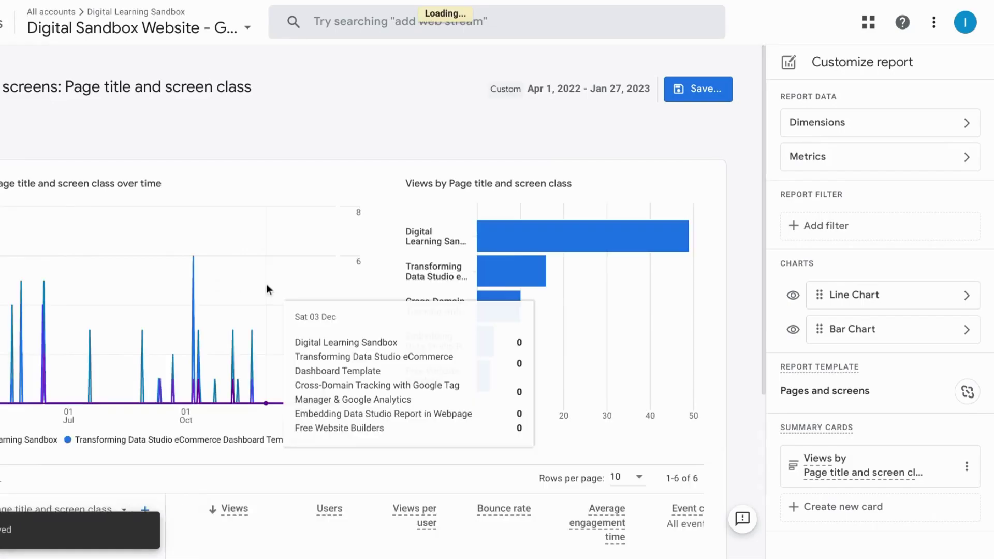
Scroll to the table showing Bounce rate: 36% overall, 37.5% for Digital Learning Sandbox
scroll(266, 289, down, 4)
scroll(266, 284, down, 1)
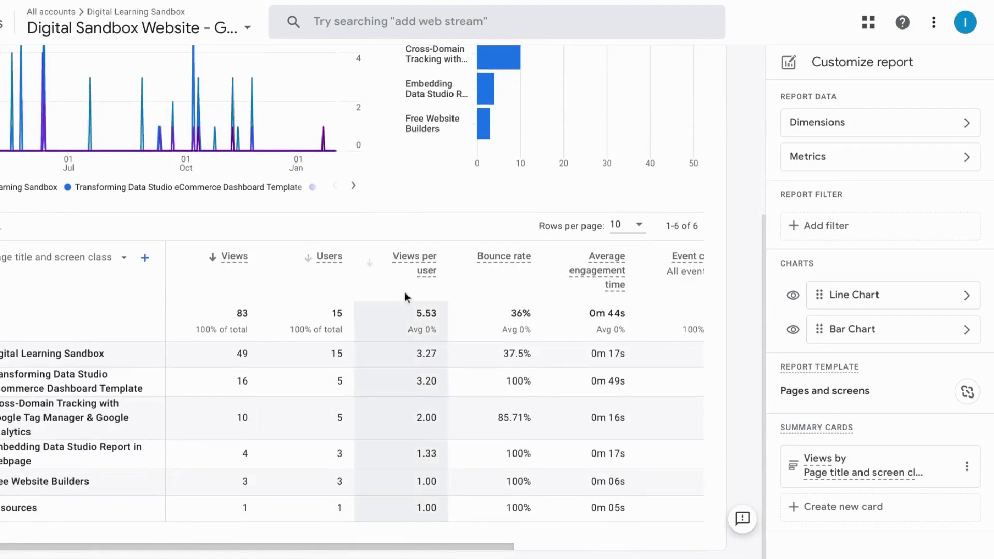